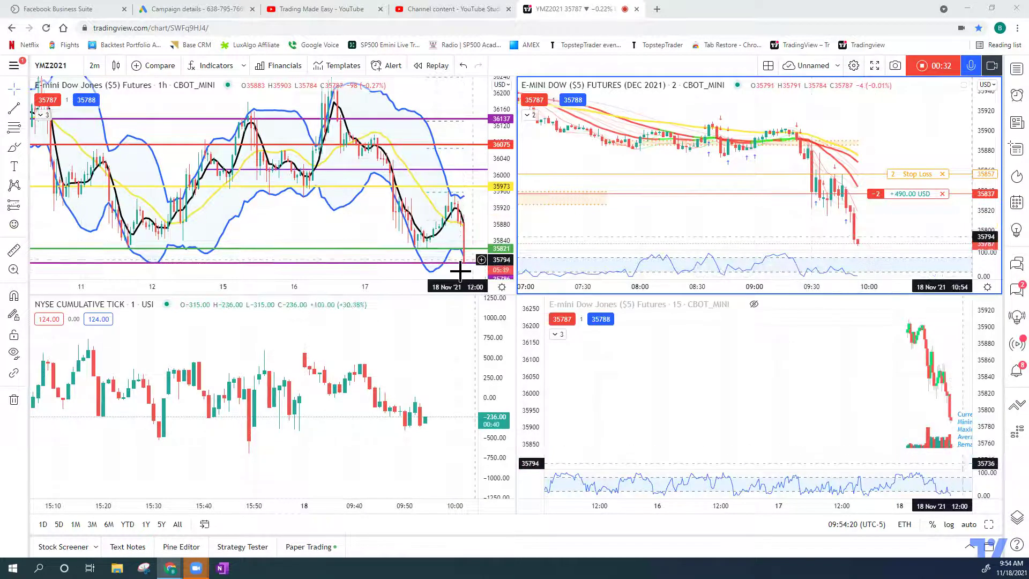
Tighten the two-contract YMZ2021 short's stop loss to 35822 on the 2-minute chart.
left_click_drag(481, 220, 443, 148)
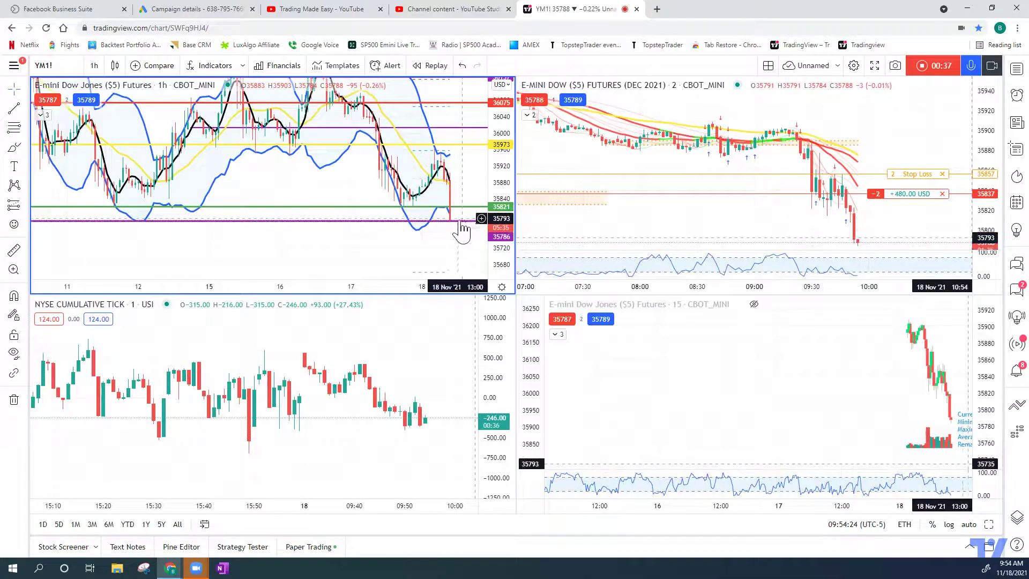
left_click(920, 178)
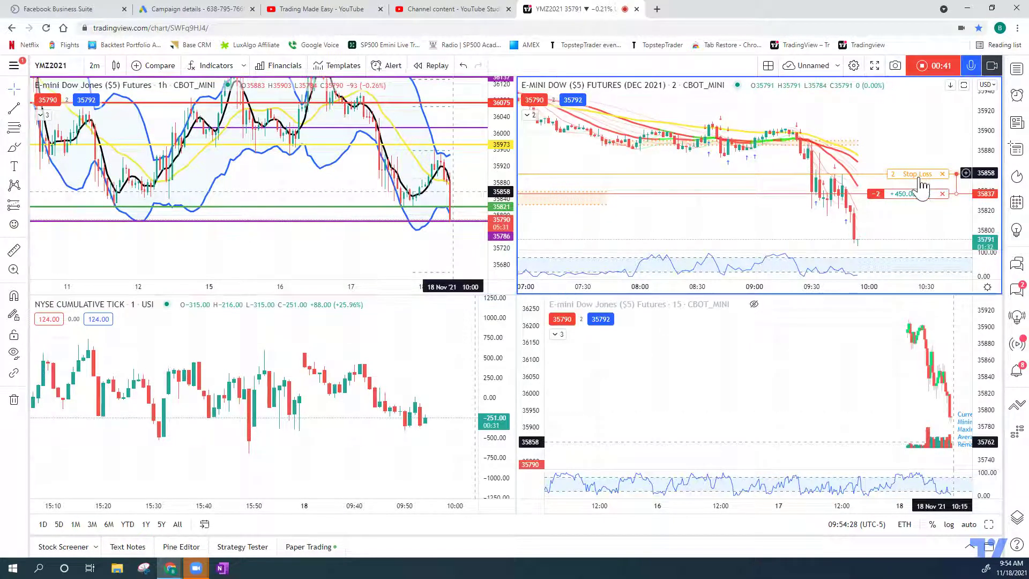
left_click_drag(921, 182, 919, 217)
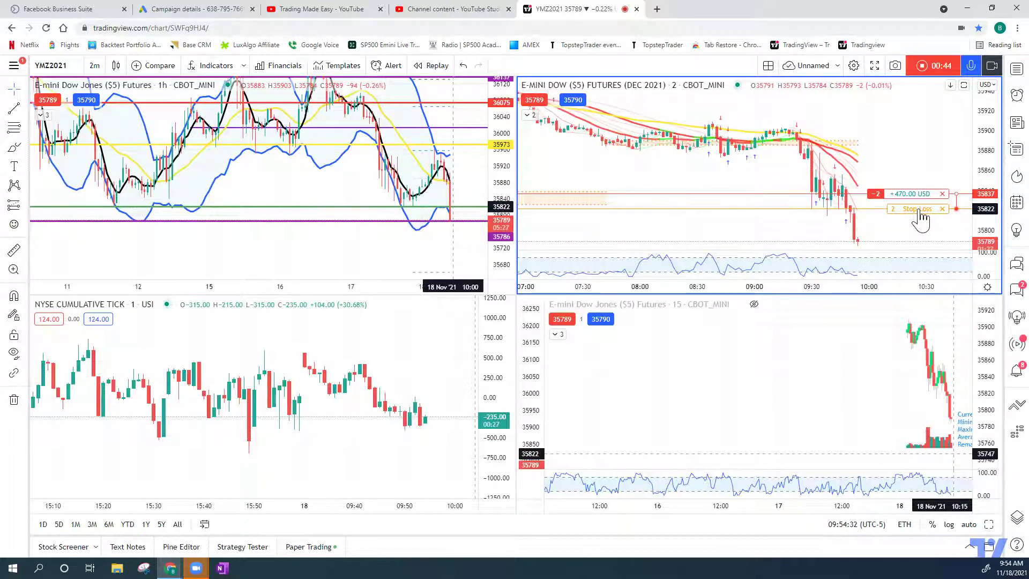
double_click(911, 210)
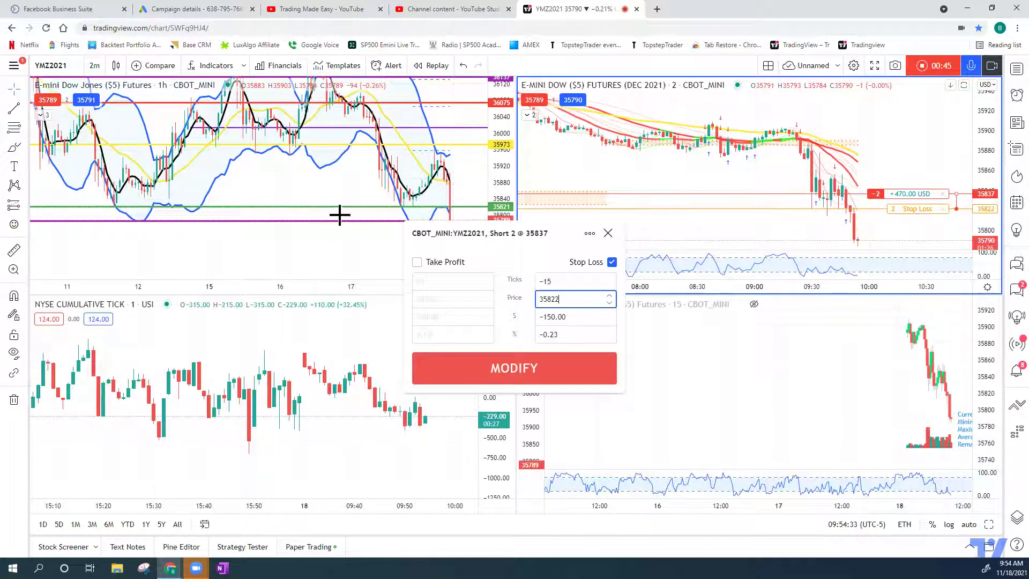
left_click(546, 379)
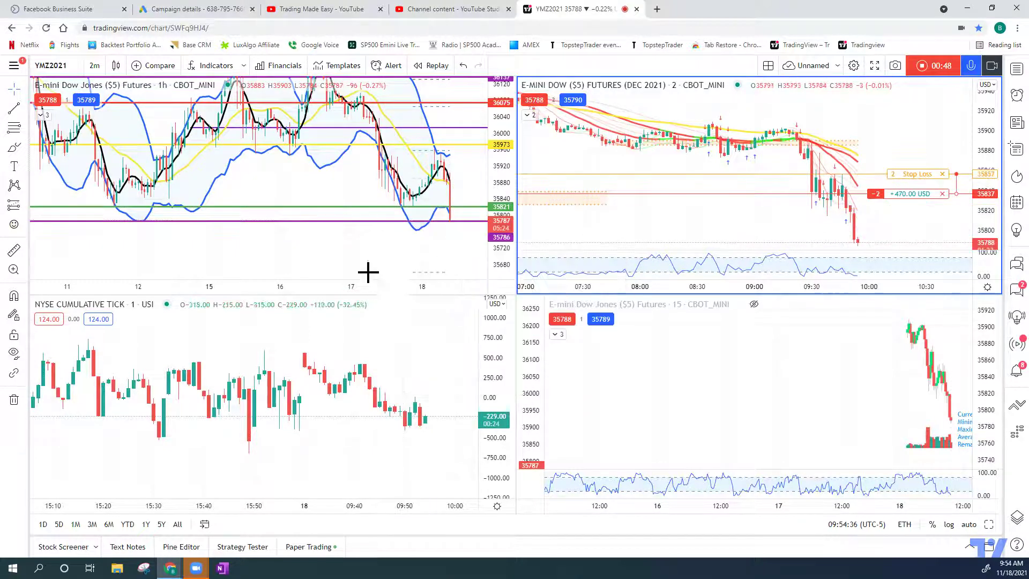
left_click_drag(363, 225, 355, 206)
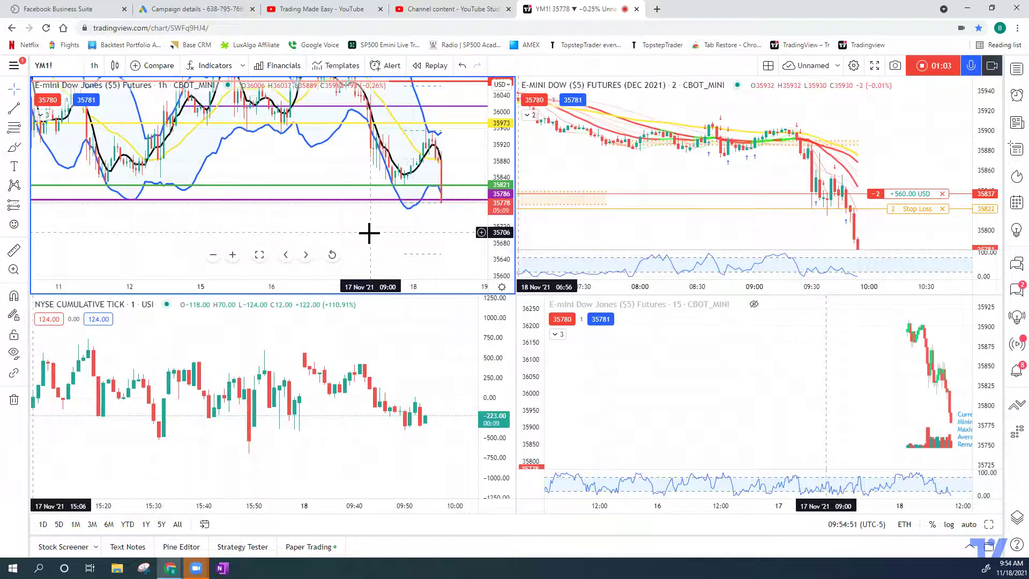
Set the top-left YM1! chart's interval from hourly to 15 minutes.
type("15")
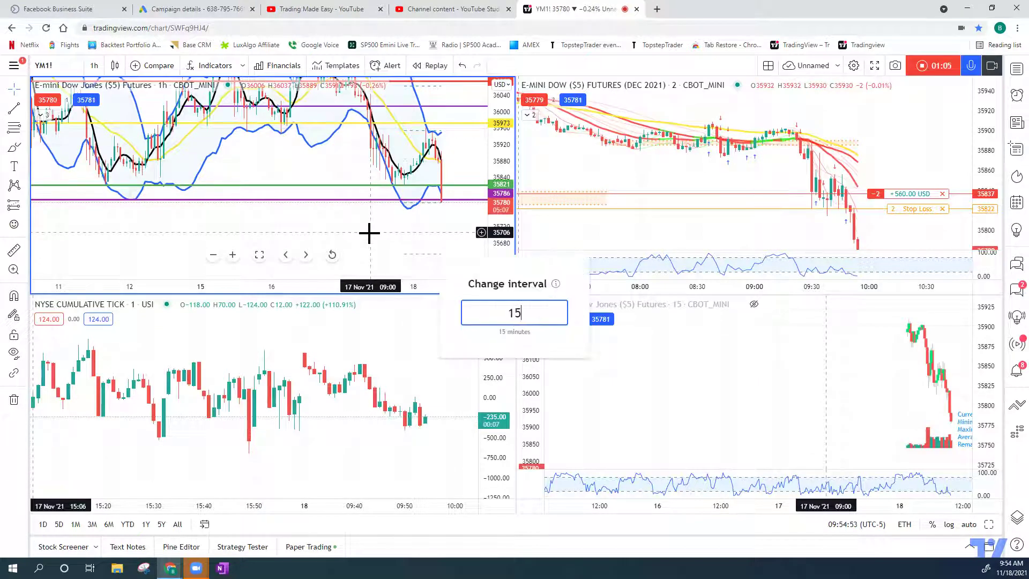
key("Return")
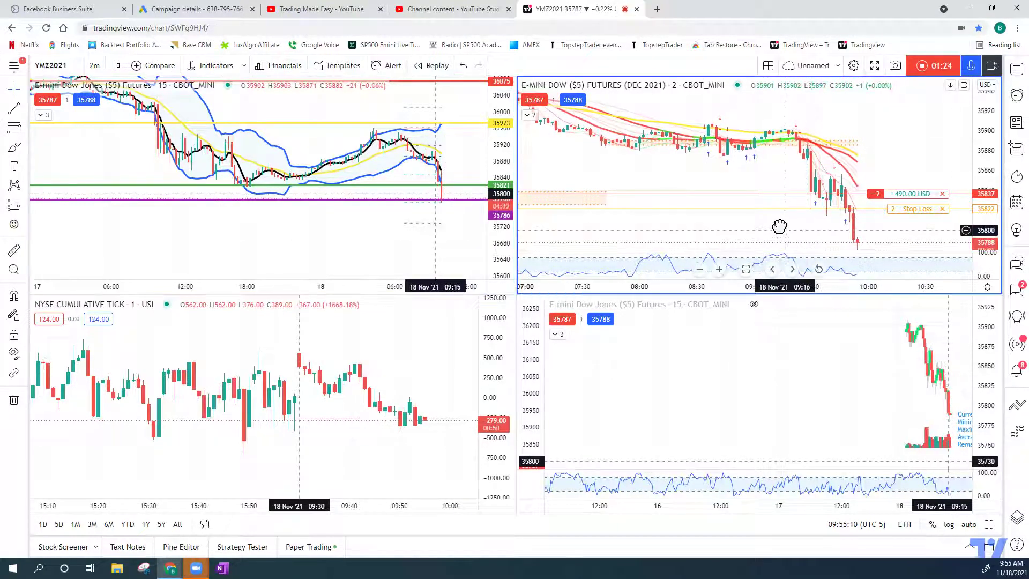
Buy back one YMZ2021 contract at market, leaving a one-contract short.
left_click_drag(779, 223, 759, 214)
mouse_move(908, 177)
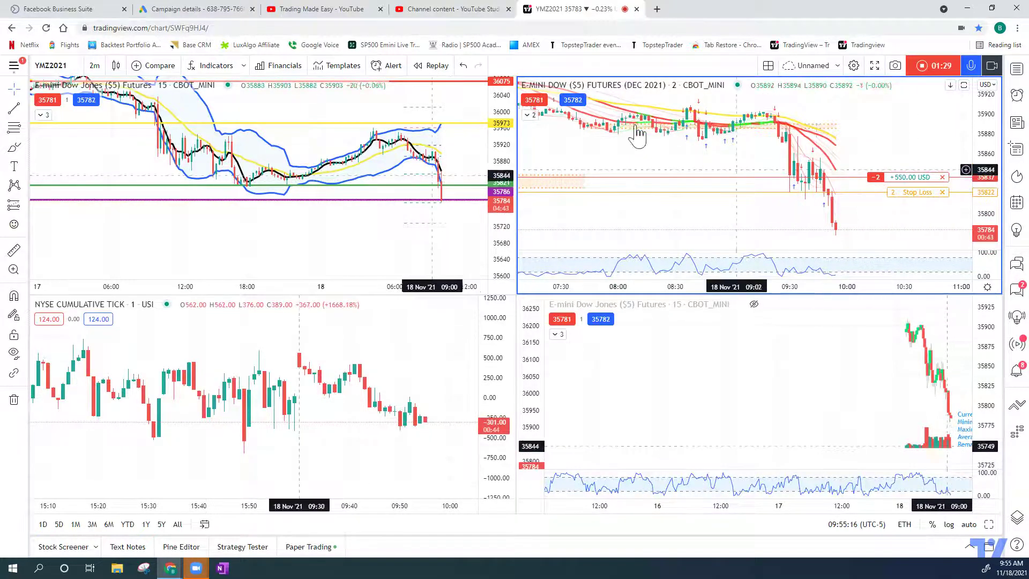
left_click(572, 101)
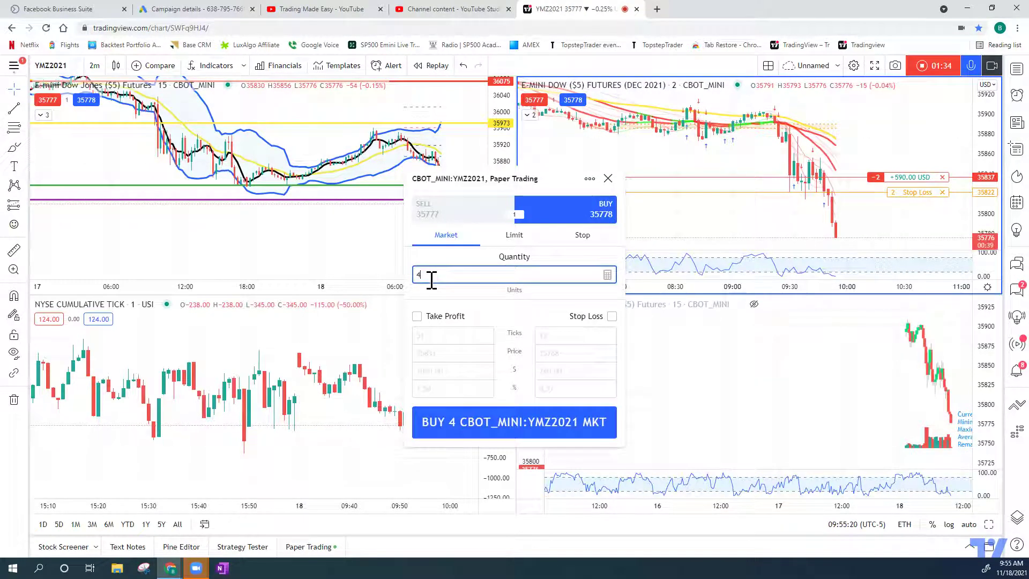
key("BackSpace")
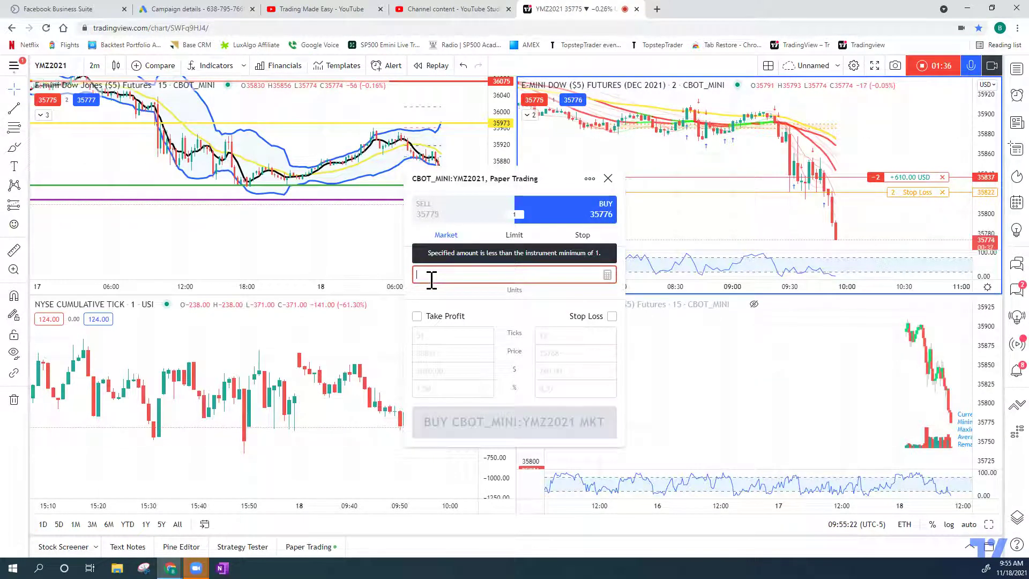
type("1")
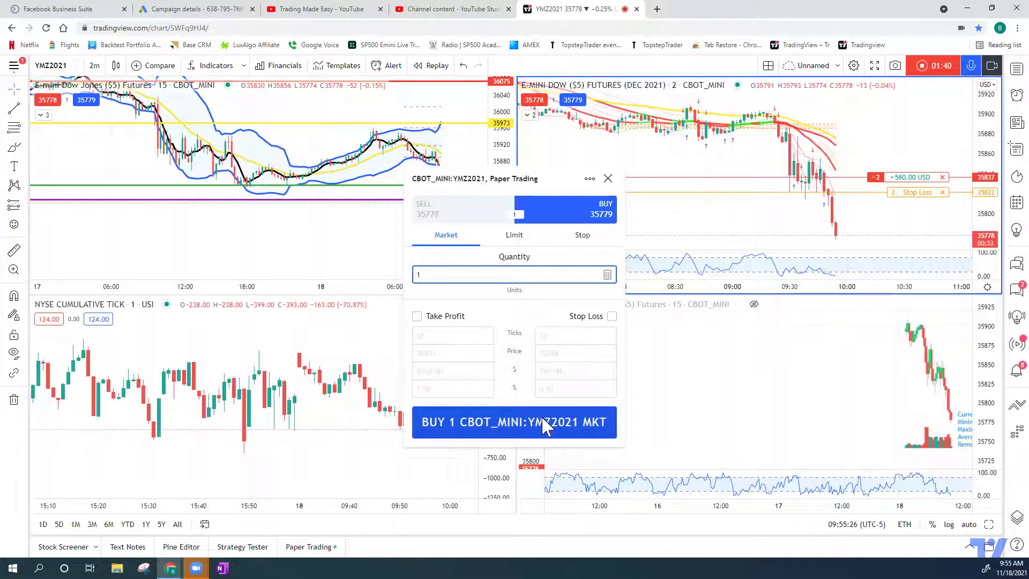
left_click(545, 426)
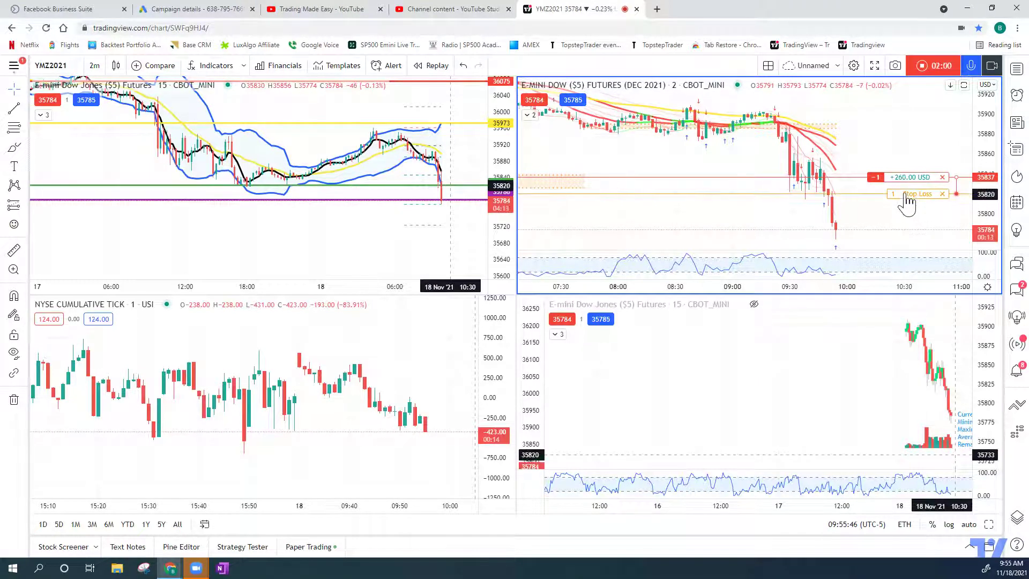
Lower the one-contract short's stop loss in stages through 35821 and 35813 to 35800.
left_click(906, 192)
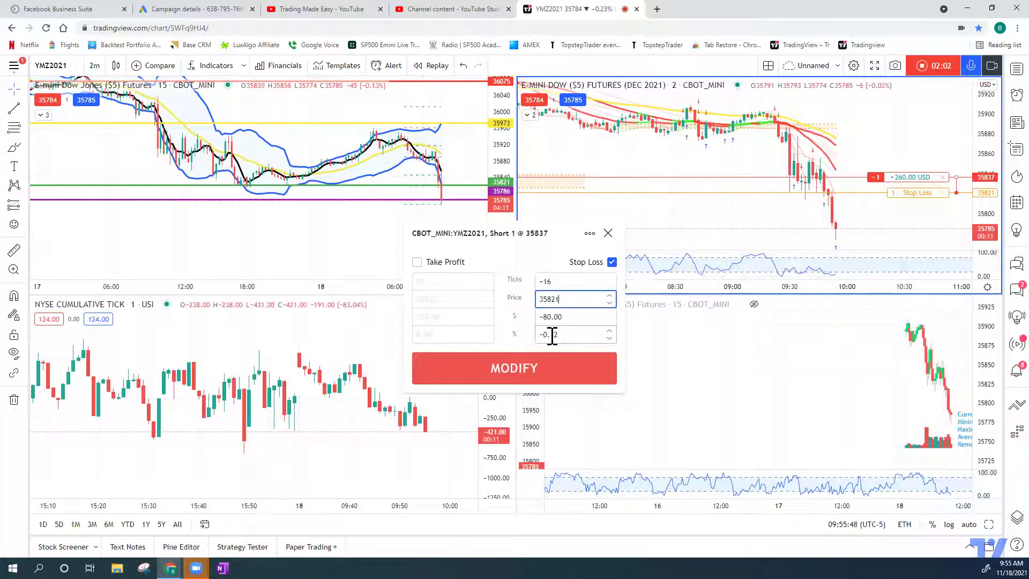
left_click(535, 375)
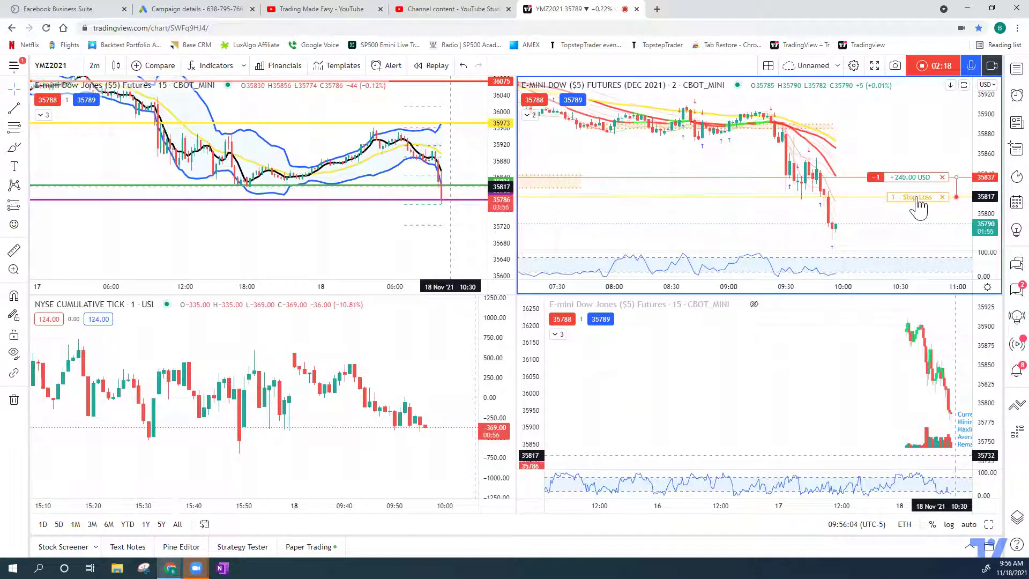
left_click_drag(916, 194, 918, 212)
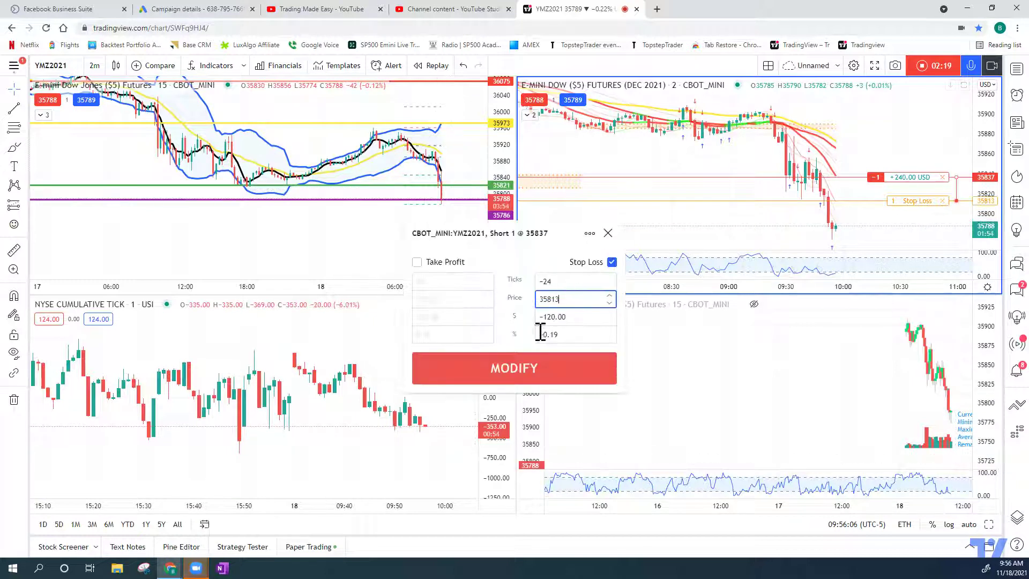
left_click(549, 378)
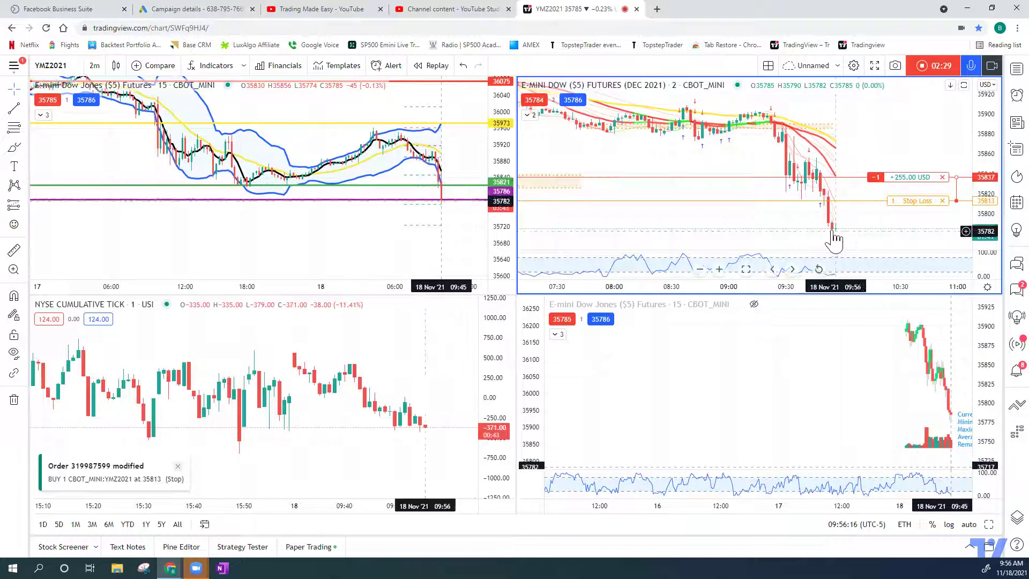
left_click_drag(918, 203, 915, 222)
left_click(915, 222)
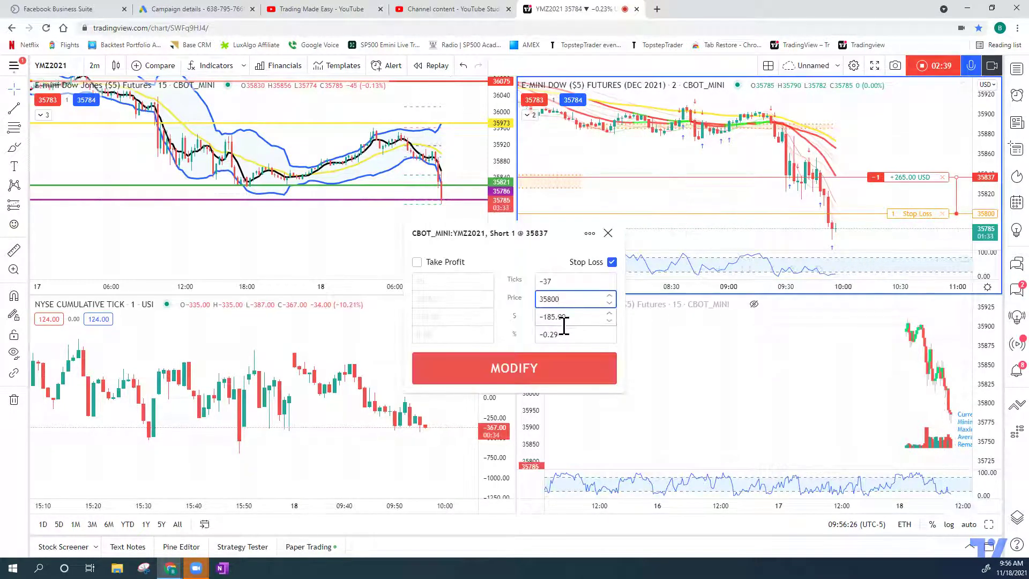
left_click(567, 375)
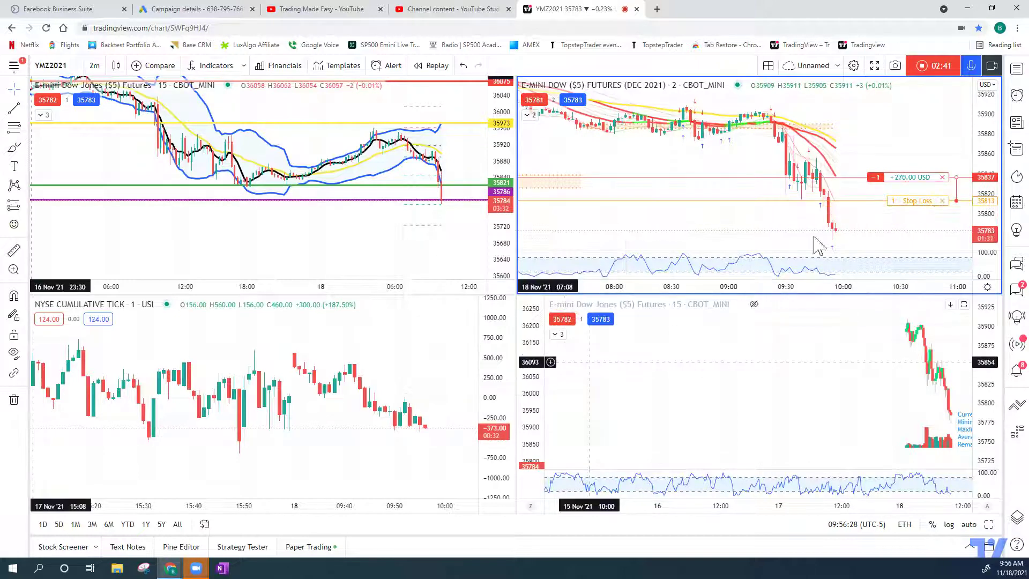